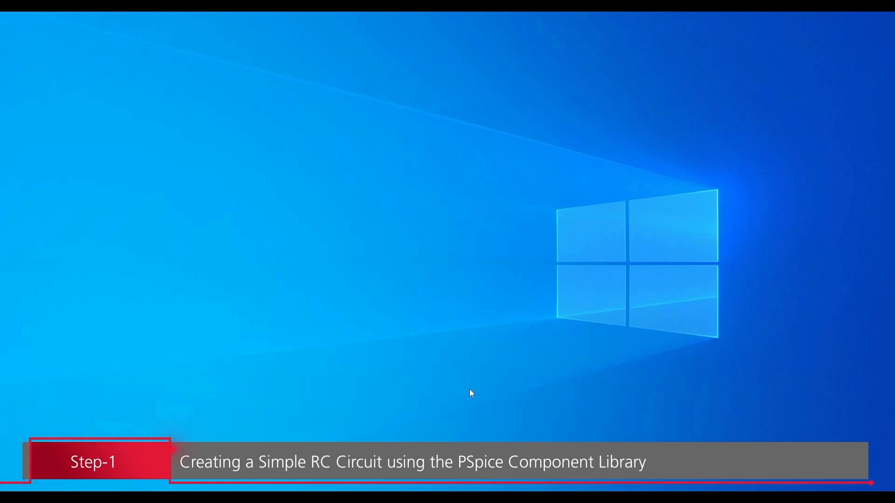
Launch OrCAD Capture with the OrCAD PCB Designer Professional w/PSpice and CIS suite.
click(410, 229)
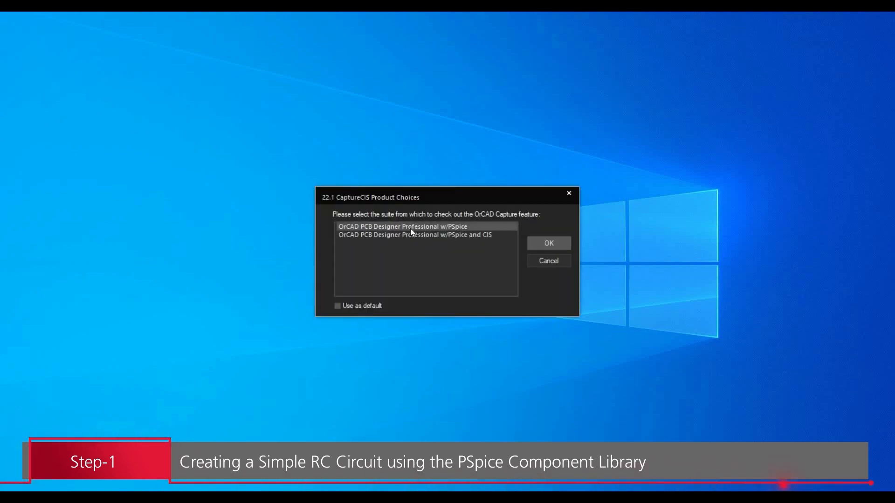
click(406, 235)
click(536, 240)
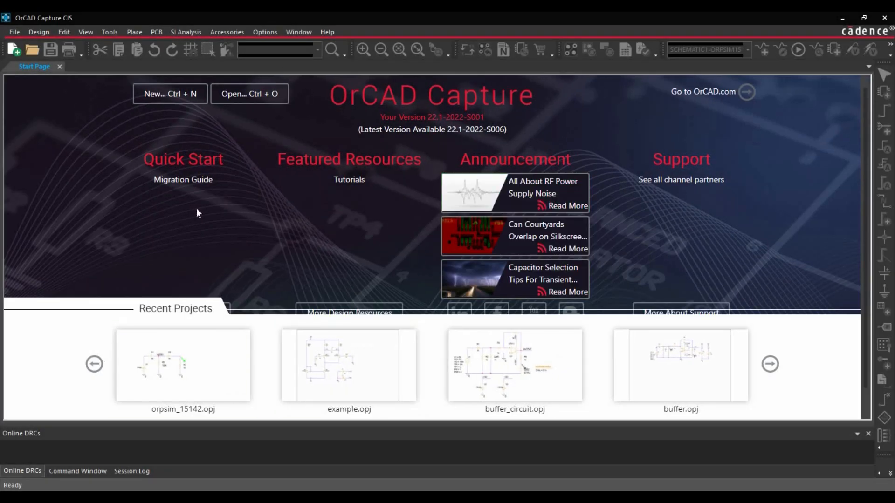
Start a new project and name it RESOLUTION.
click(12, 32)
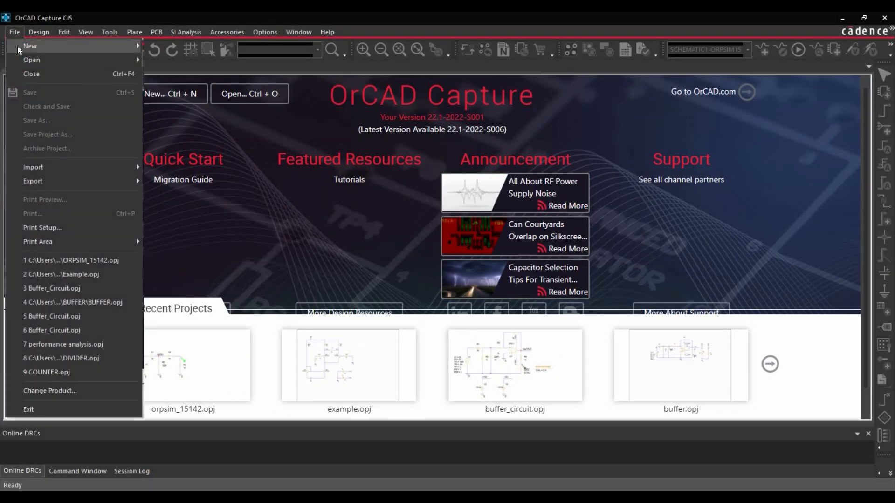
mouse_move(19, 47)
click(183, 46)
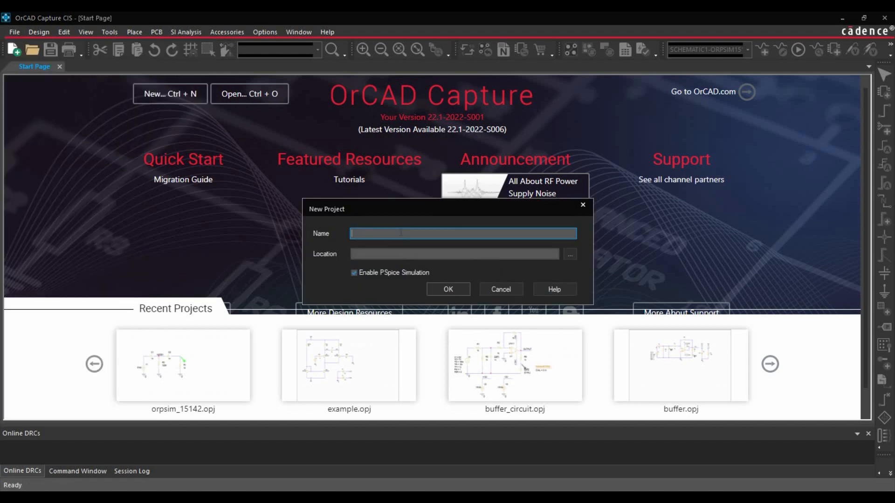
text(RESOLUTION)
key(Tab)
Create a folder named Resolution on the Desktop and set it as the project location.
click(569, 256)
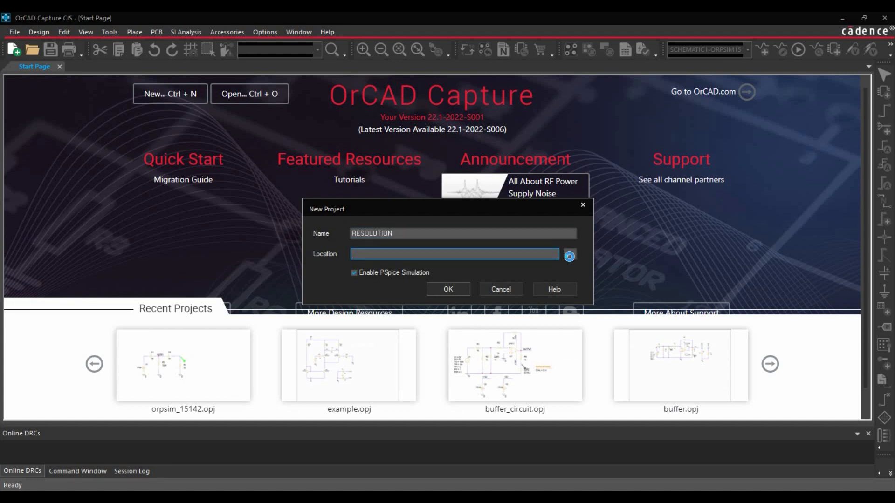
scroll(351, 304, up, 2)
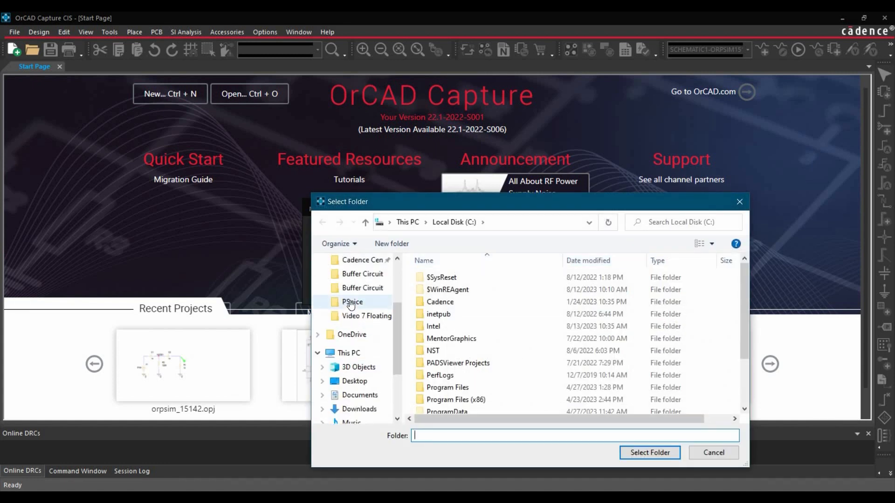
scroll(352, 304, up, 2)
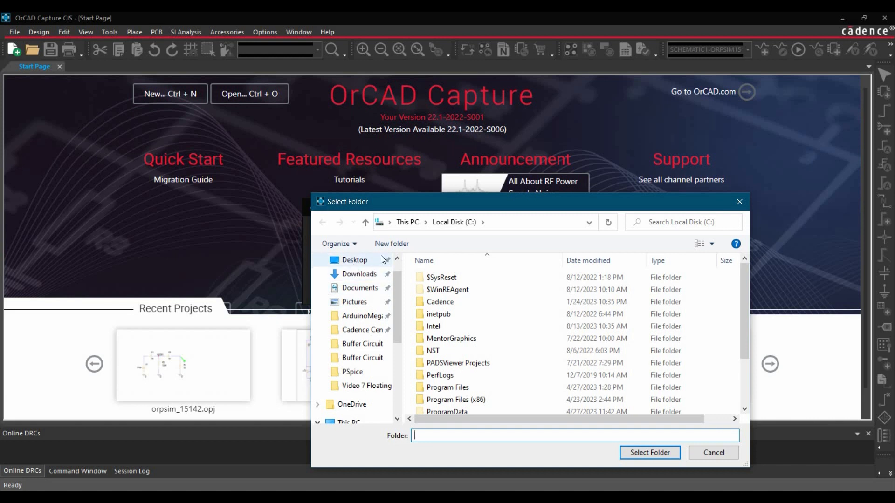
click(355, 260)
click(391, 243)
text(Res)
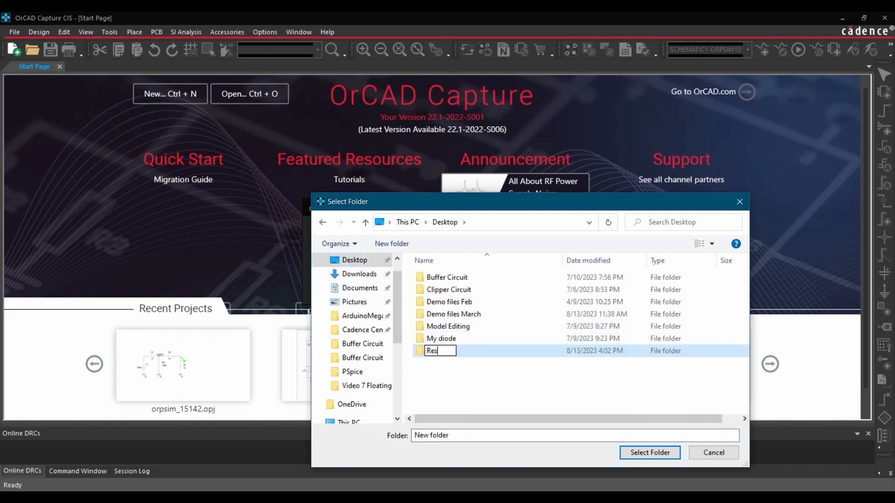
text(olution)
key(Return)
key(Return)
key(Return)
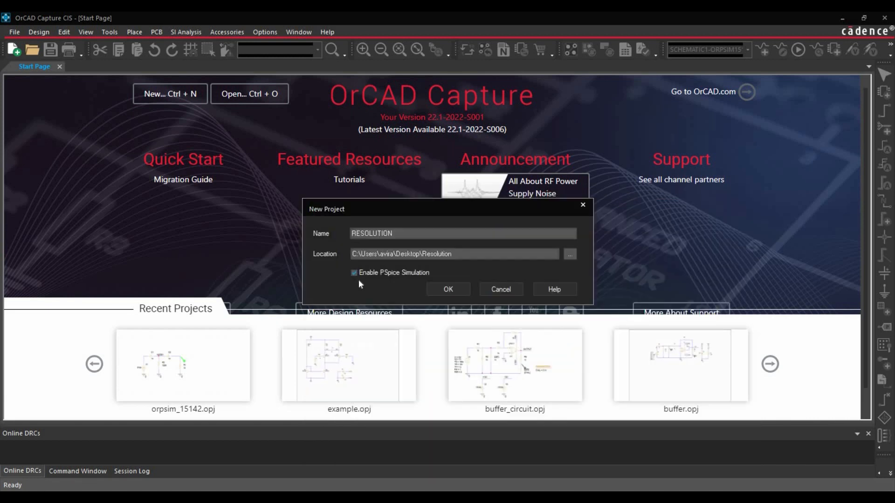
Create the project as a blank PSpice project with PSpice simulation enabled.
click(448, 290)
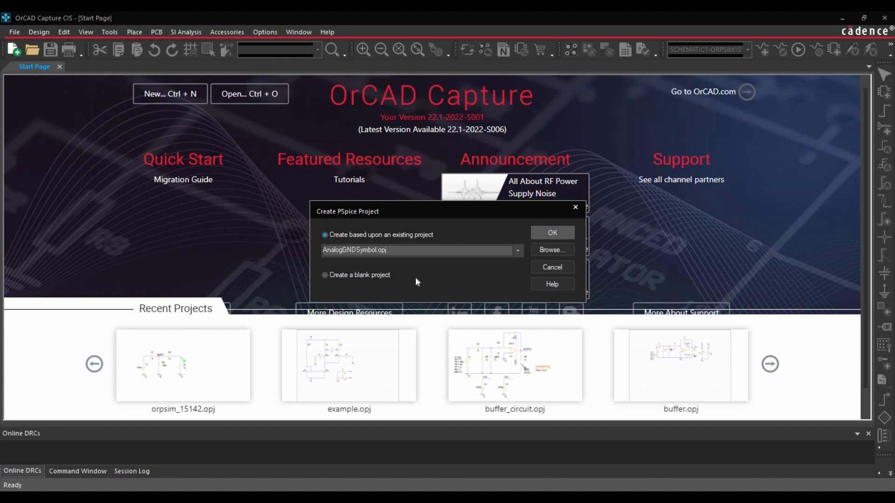
click(359, 275)
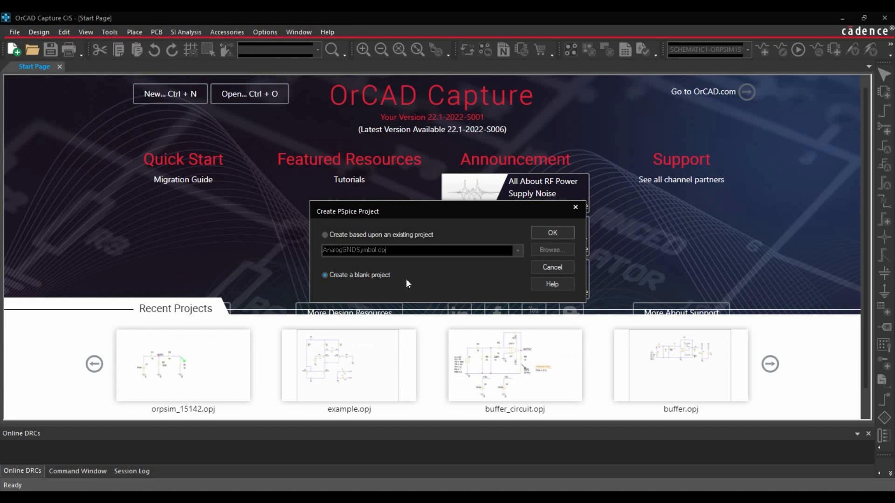
click(544, 233)
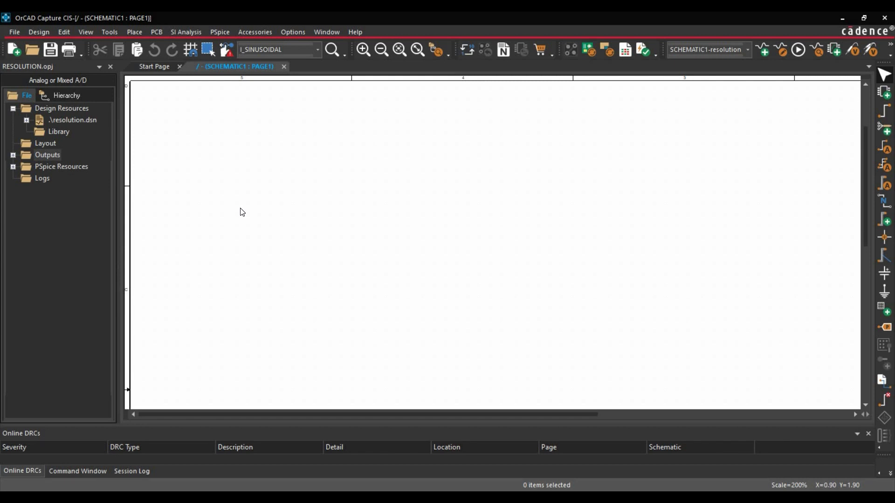
Search the PSpice component library for SINUSOIDAL and place one I_SINUSOIDAL sine wave current source on the schematic page.
click(135, 31)
click(147, 58)
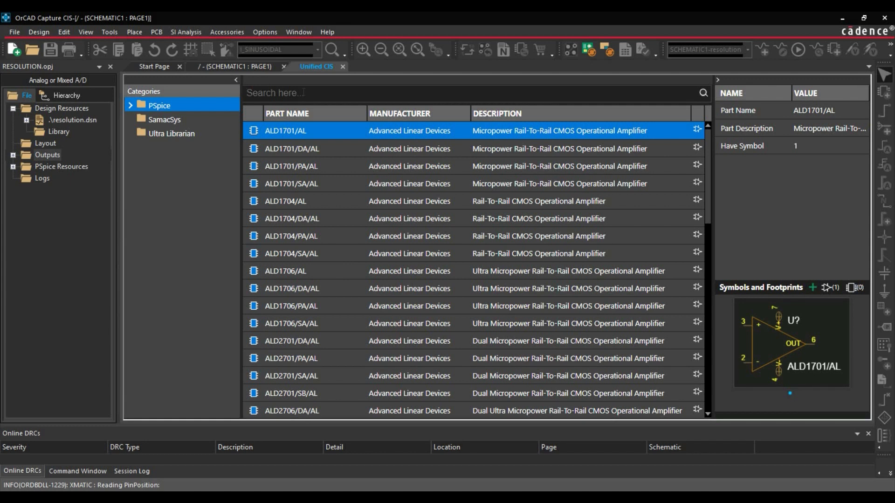
text(SINUSOIDAL)
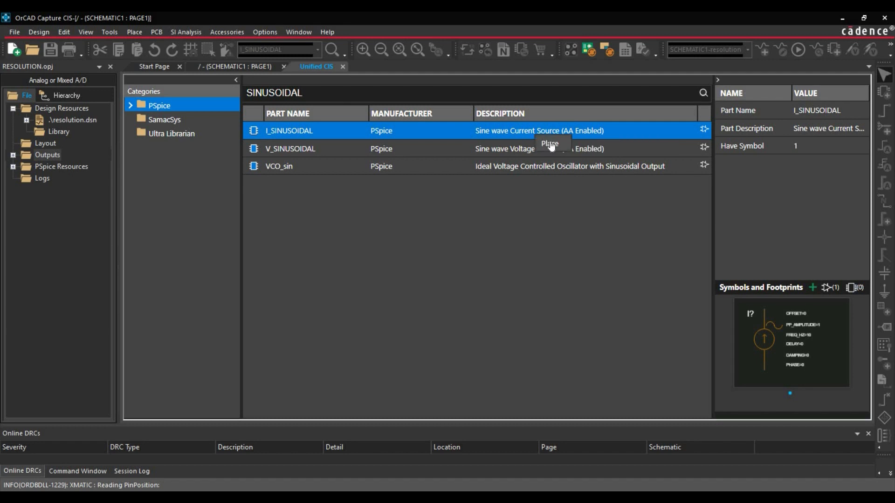
double_click(551, 146)
click(321, 219)
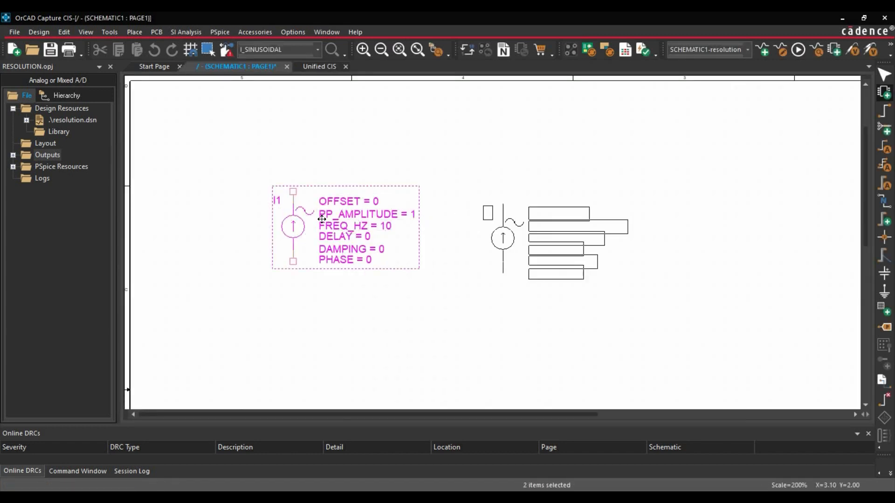
right_click(434, 207)
click(447, 211)
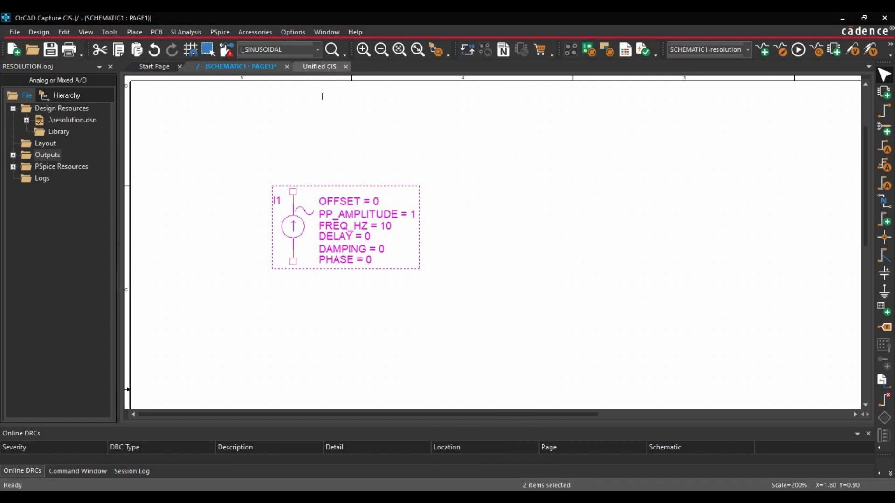
Search the component library for RESISTOR and place one general purpose resistor R to the upper right of the current source.
double_click(311, 92)
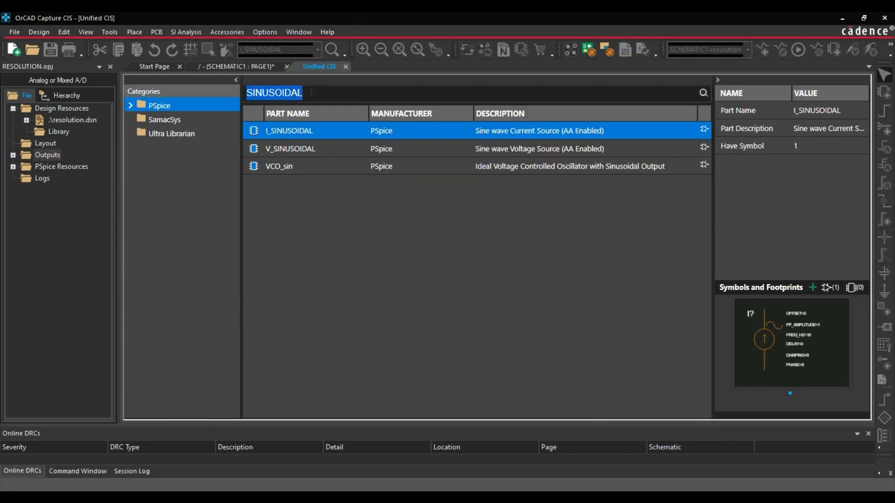
key(BackSpace)
text(RESISTOR)
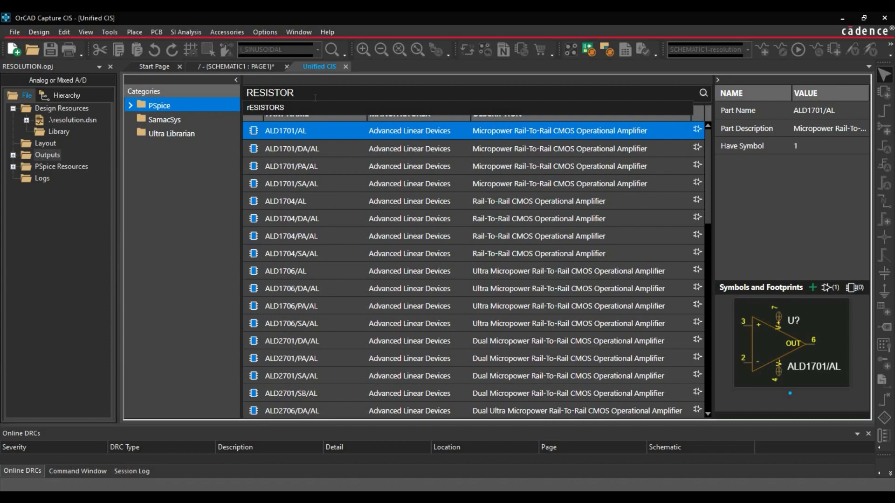
key(Return)
scroll(340, 335, down, 5)
click(324, 321)
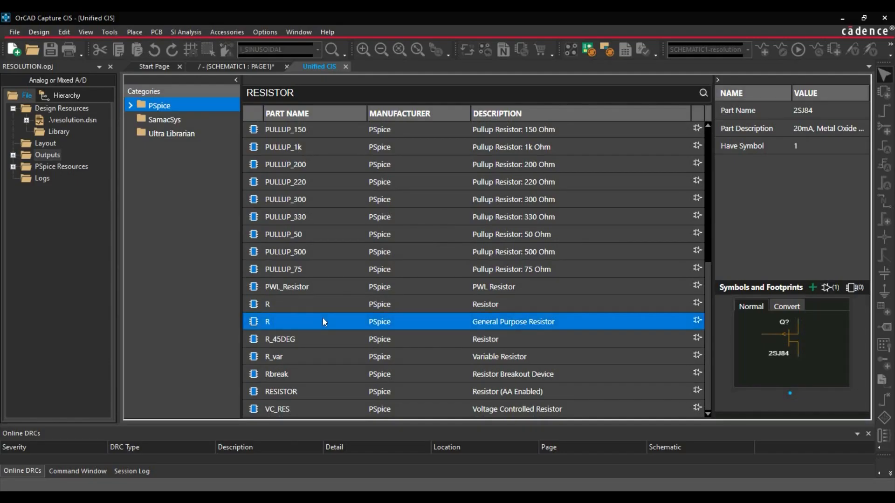
click(335, 326)
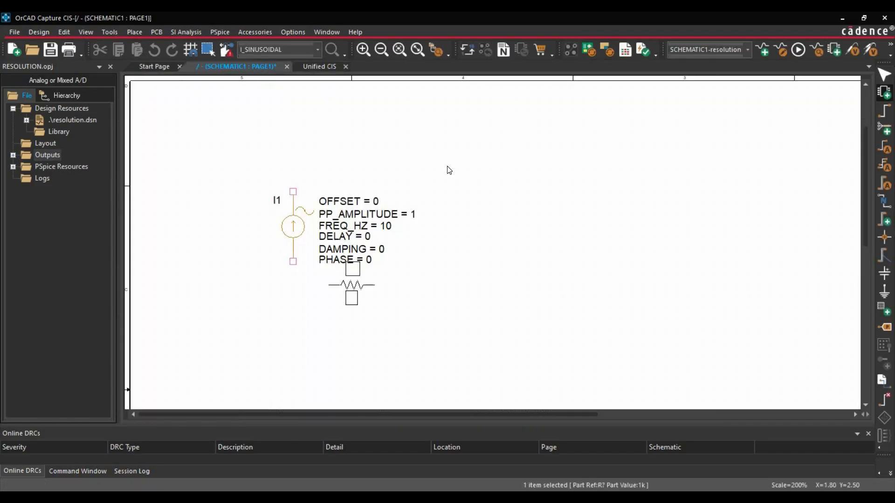
click(436, 171)
right_click(514, 189)
click(540, 196)
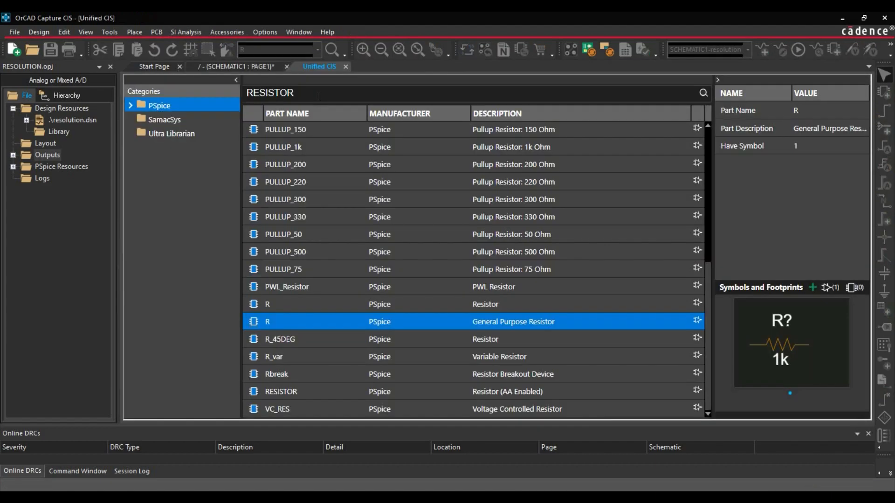
Search the component library for Capacitor and place one capacitor C below the resistor.
text(cA)
key(BackSpace)
text(Capacitor)
key(Return)
right_click(498, 216)
click(516, 225)
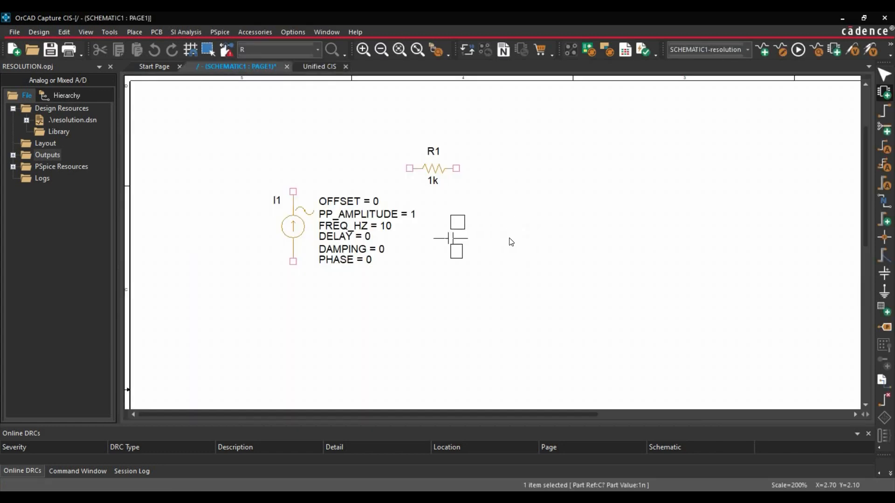
click(463, 226)
right_click(543, 239)
click(557, 246)
Rotate R1 and C1 to vertical and align them in one column, with C1 below R1.
drag(436, 172, 470, 182)
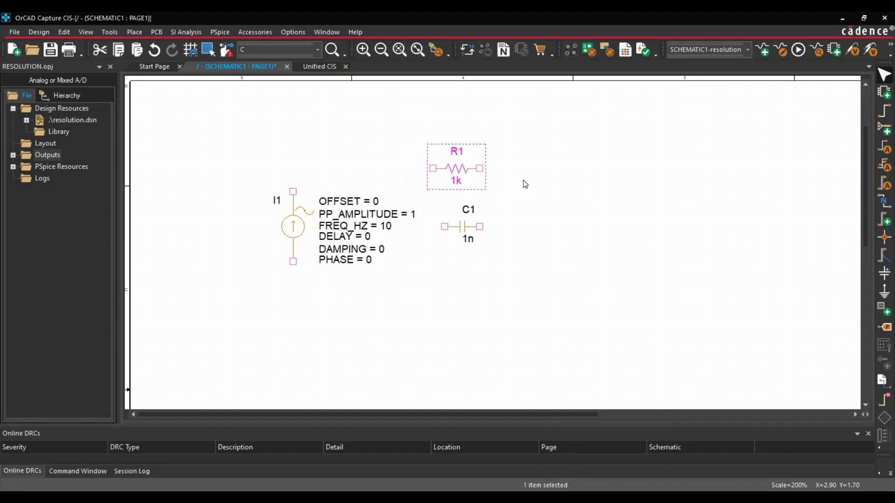
key(r)
click(465, 228)
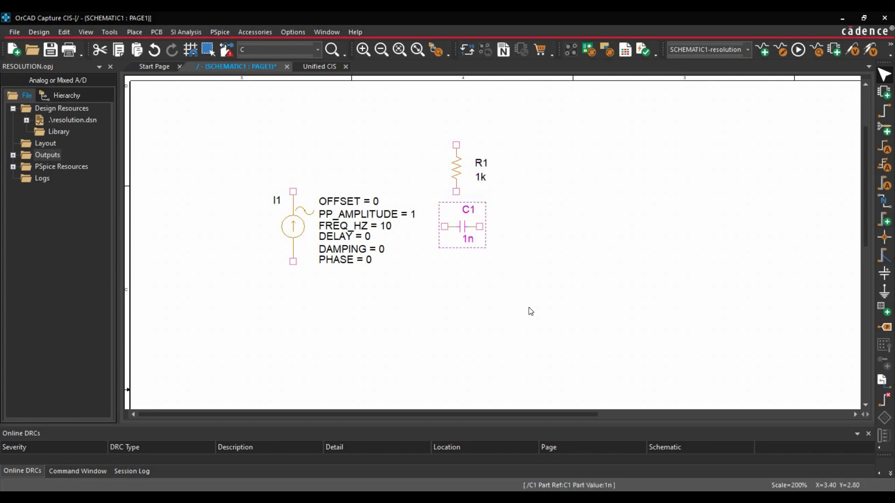
key(r)
drag(458, 247, 446, 282)
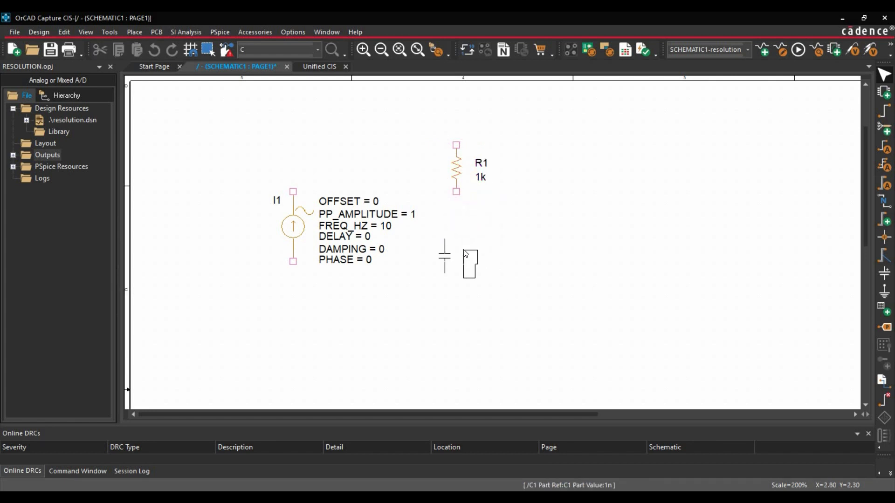
Copy resistor R1 and paste the duplicate to the right of the R1 and C1 column.
click(455, 169)
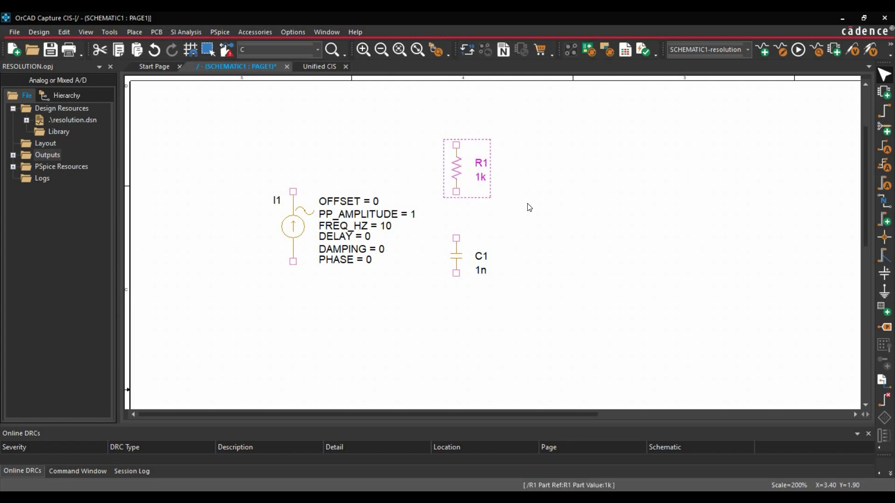
key(ctrl+c)
key(ctrl+v)
click(527, 201)
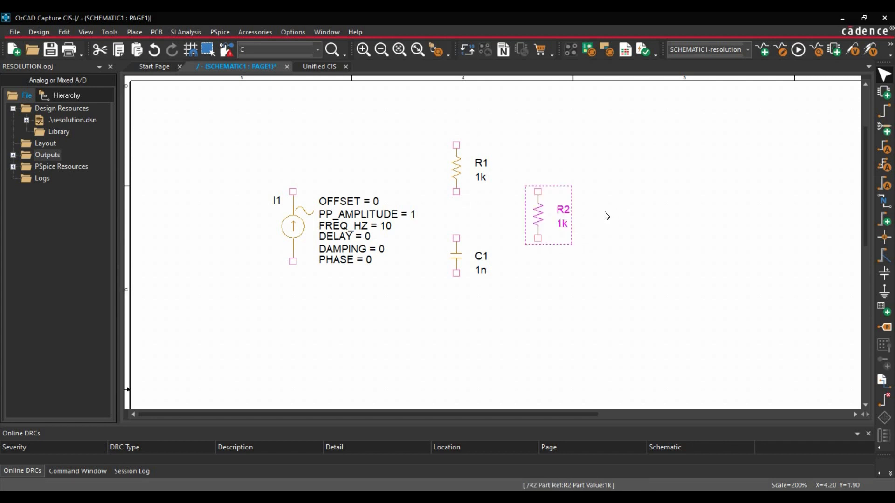
right_click(606, 215)
click(513, 161)
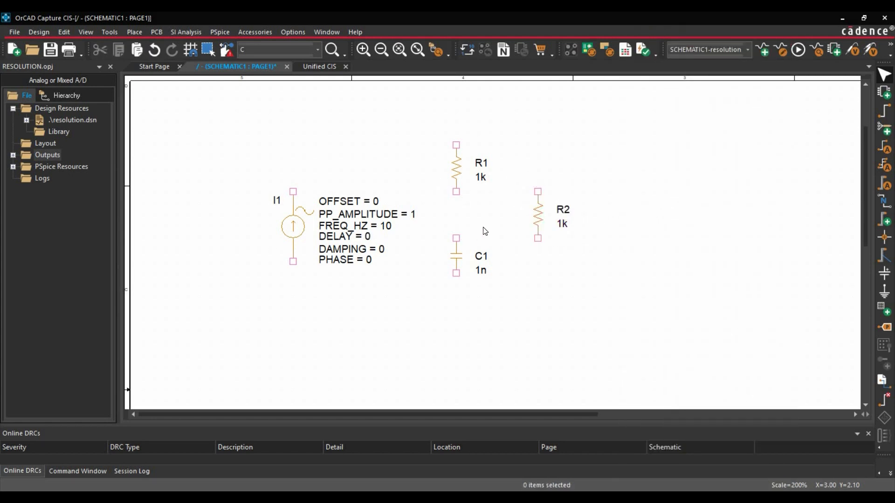
Wire the upper pins of the current source, R1 and R2 together, and connect R1's lower pin to C1.
key(w)
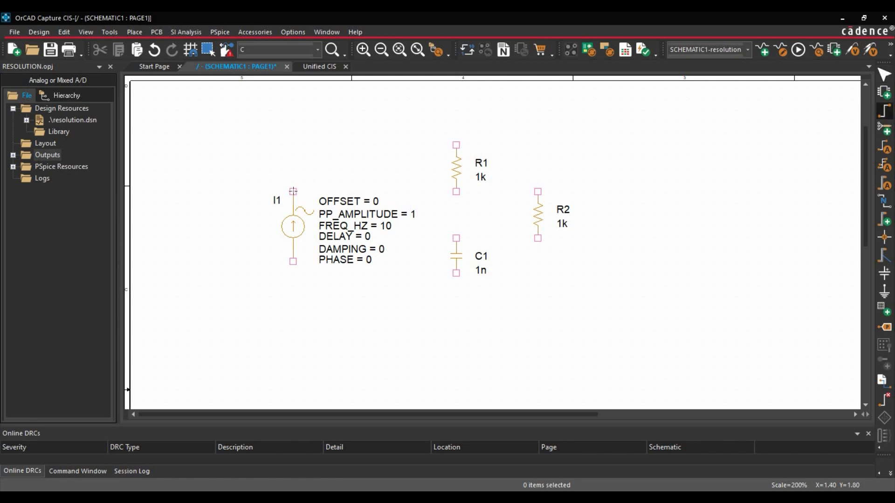
click(292, 191)
click(456, 145)
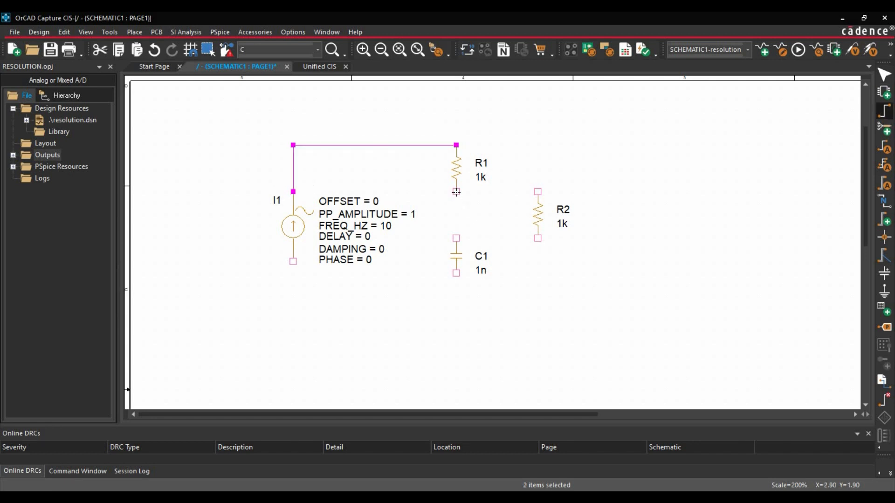
click(456, 238)
click(456, 192)
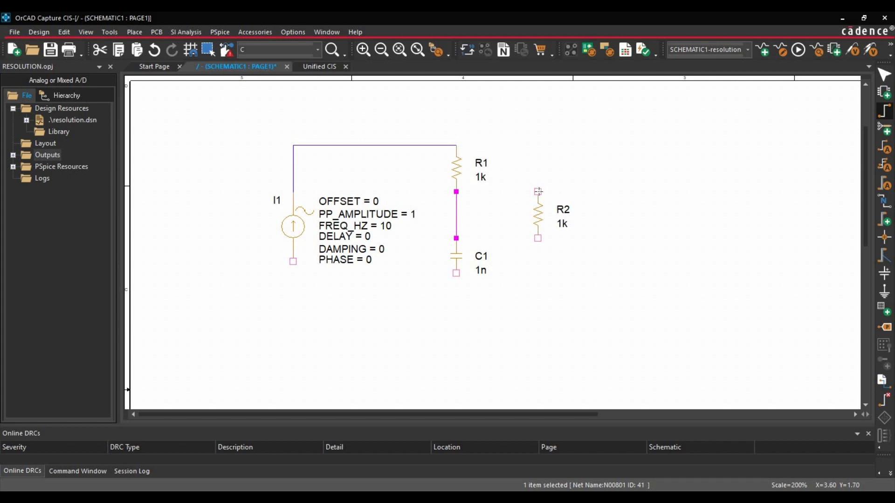
click(538, 192)
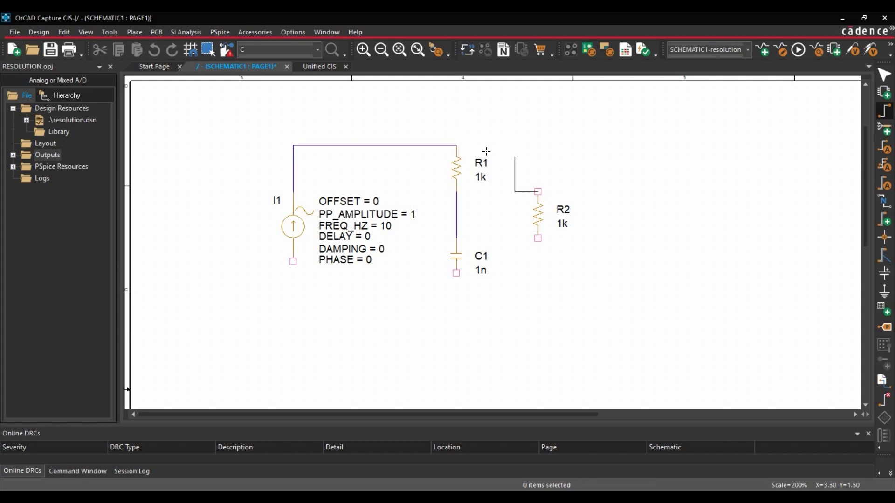
click(456, 145)
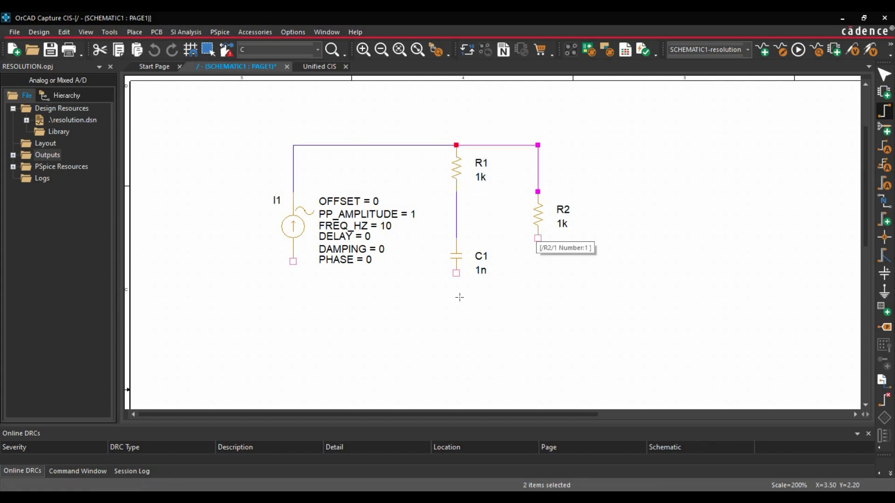
Wire the lower pins of R2, C1 and the current source I1 together along the circuit's bottom edge.
click(538, 238)
click(457, 296)
click(456, 273)
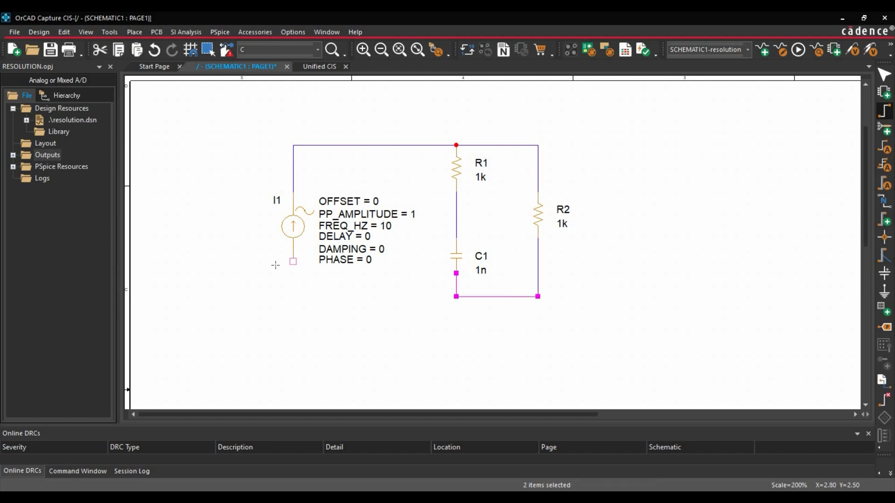
click(292, 263)
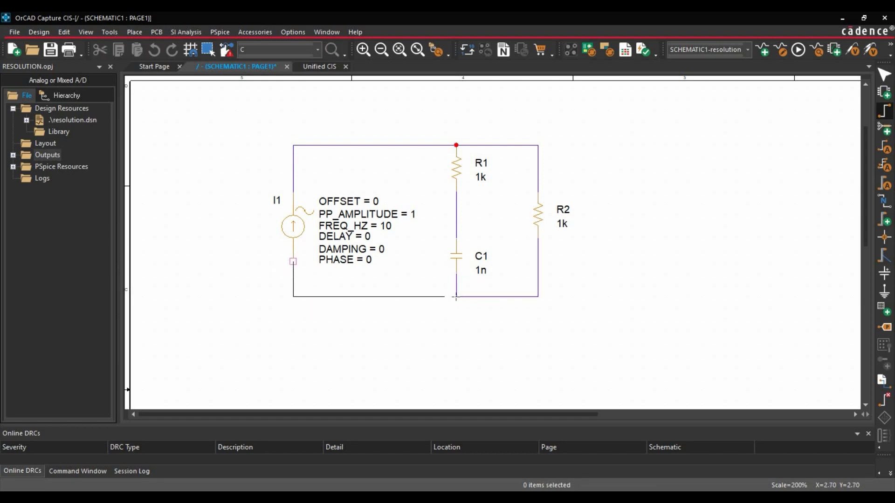
click(456, 297)
right_click(450, 144)
click(481, 155)
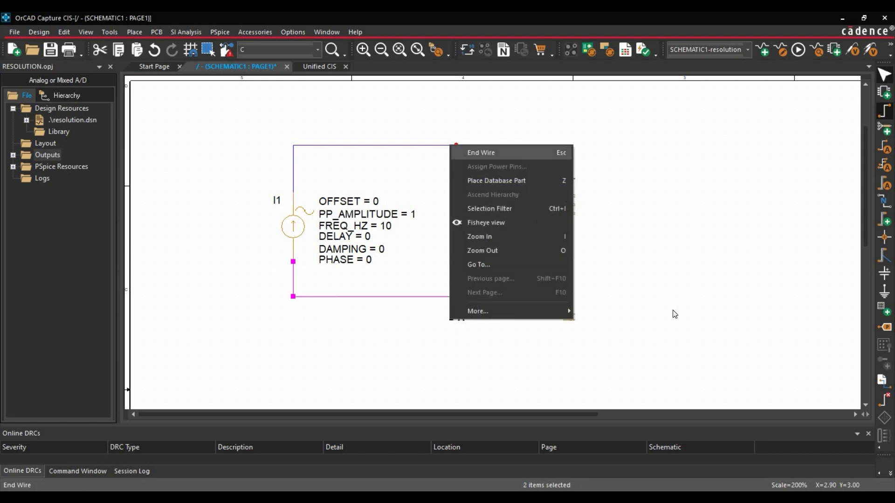
click(672, 310)
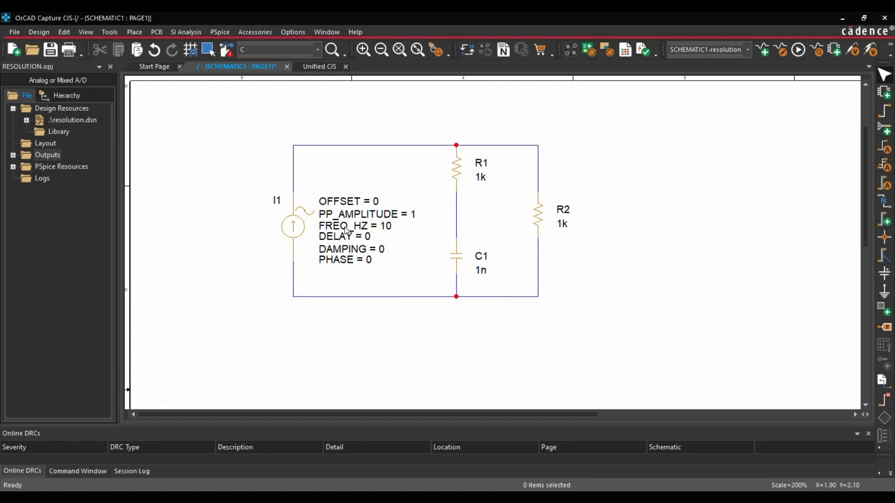
Set the FREQ_HZ value of current source I1 to 300k.
double_click(387, 225)
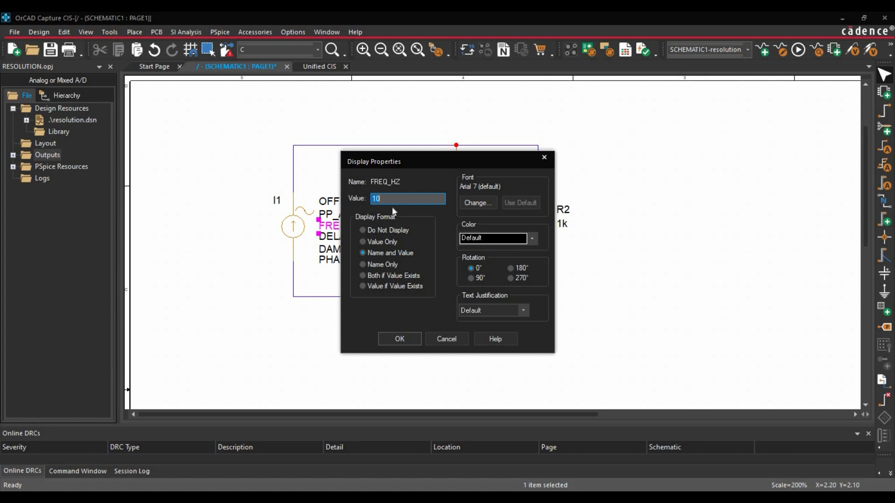
text(300k)
click(400, 338)
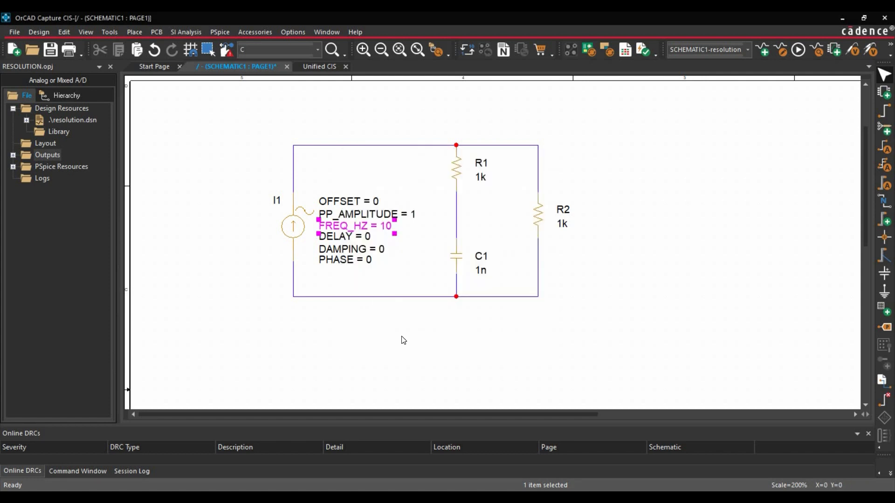
Place a 0/CAPSYM ground symbol on the circuit's bottom wire, directly below the current source.
click(883, 294)
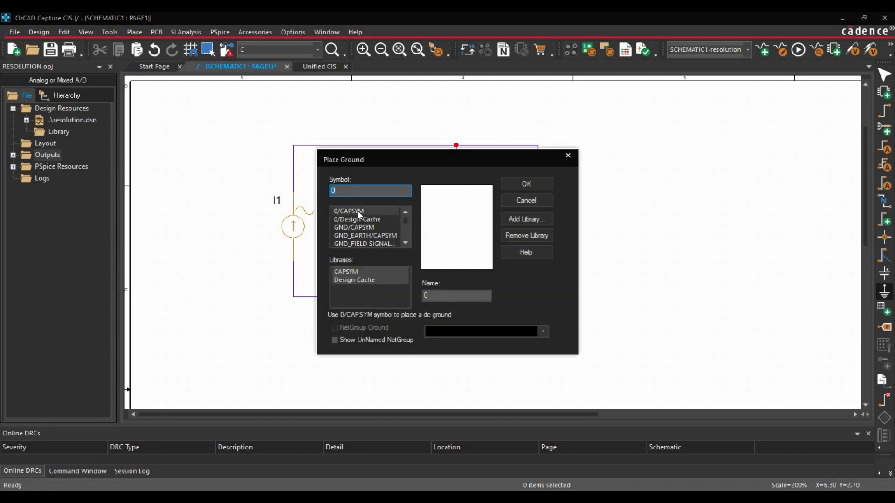
click(357, 211)
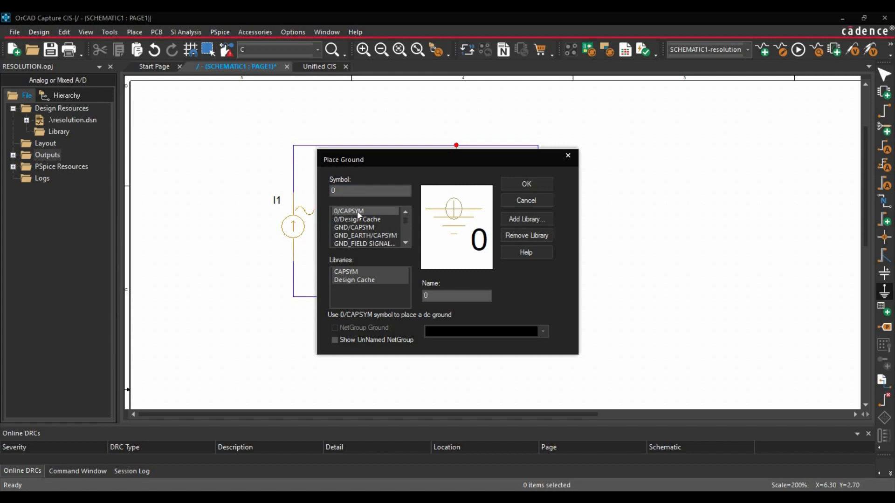
click(531, 183)
click(293, 296)
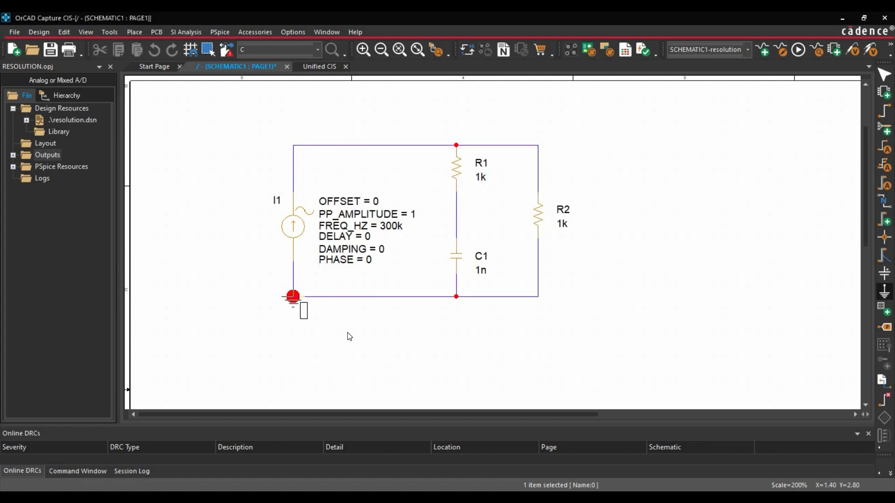
right_click(378, 344)
click(405, 103)
click(639, 259)
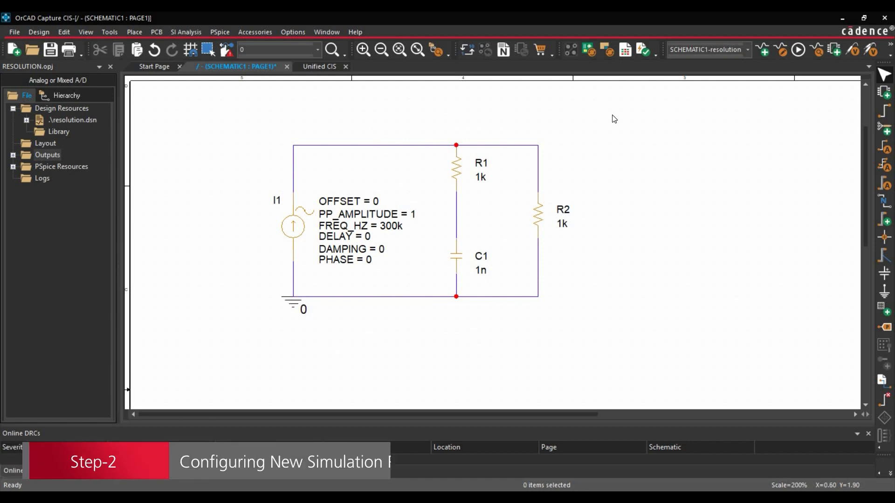
Create a new simulation profile named res without inheriting from another profile.
click(763, 52)
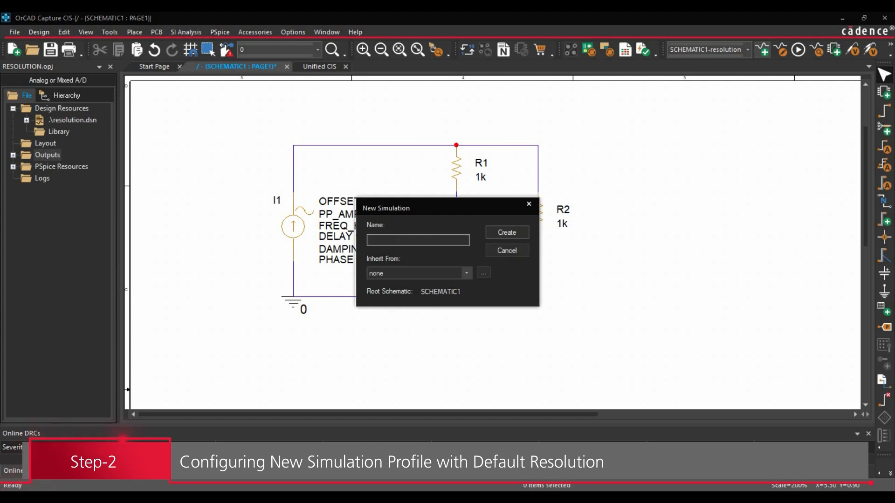
text(res)
click(522, 231)
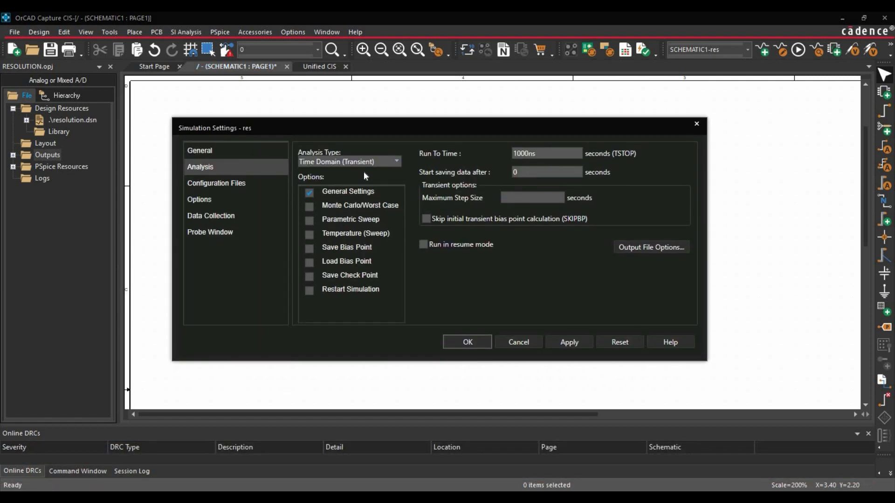
Set the transient analysis run time to 30u and the maximum step size to 1us, and apply the settings.
double_click(560, 153)
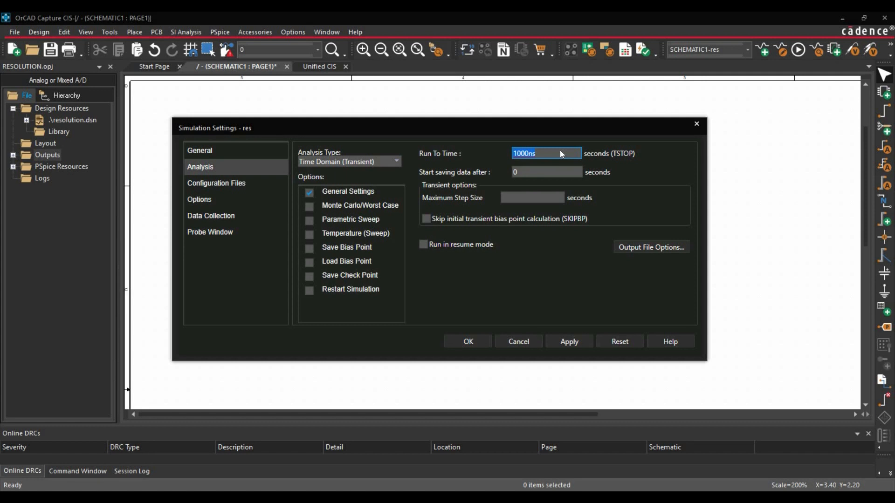
text(30u)
click(546, 204)
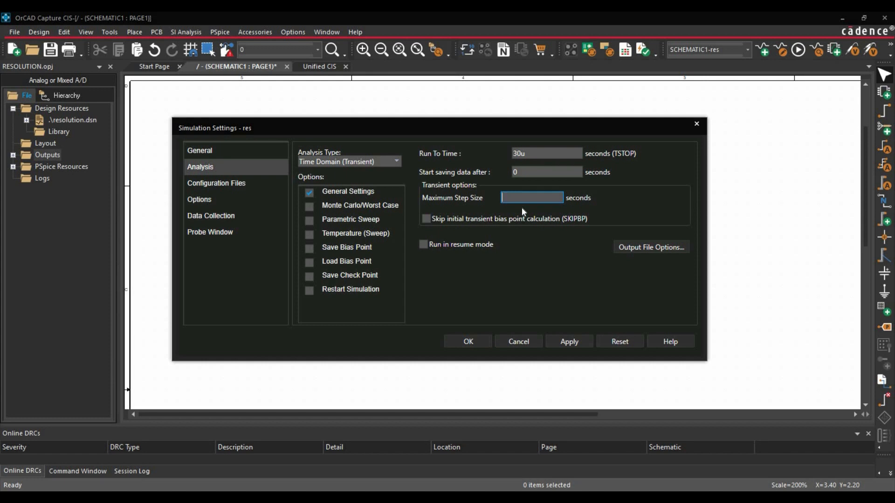
click(569, 341)
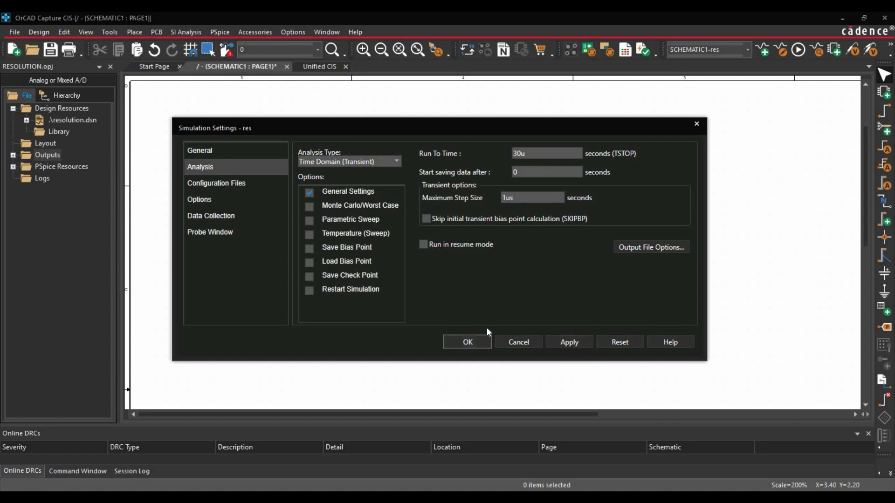
click(484, 341)
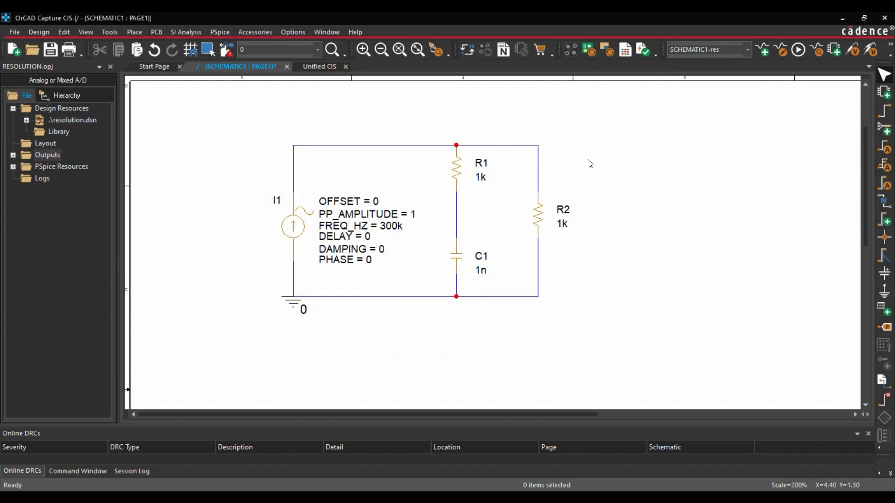
Place a voltage marker on the wire corner above R2 and run the PSpice simulation.
click(856, 55)
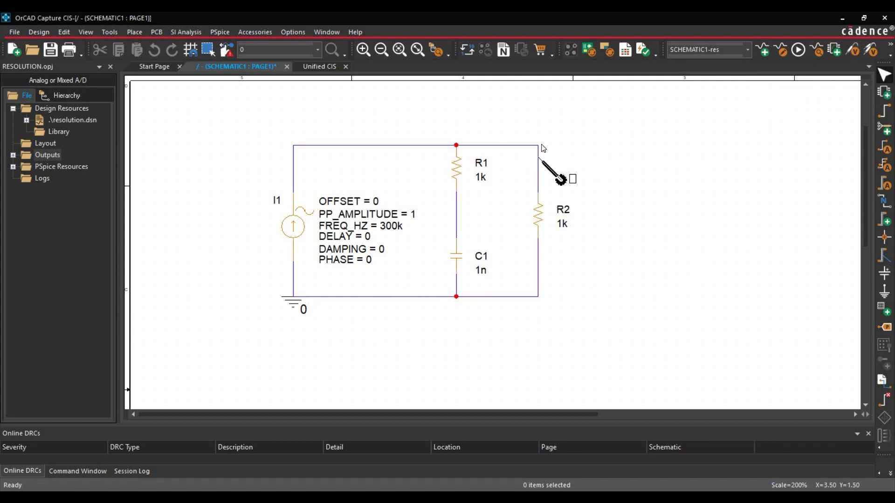
click(540, 146)
right_click(657, 187)
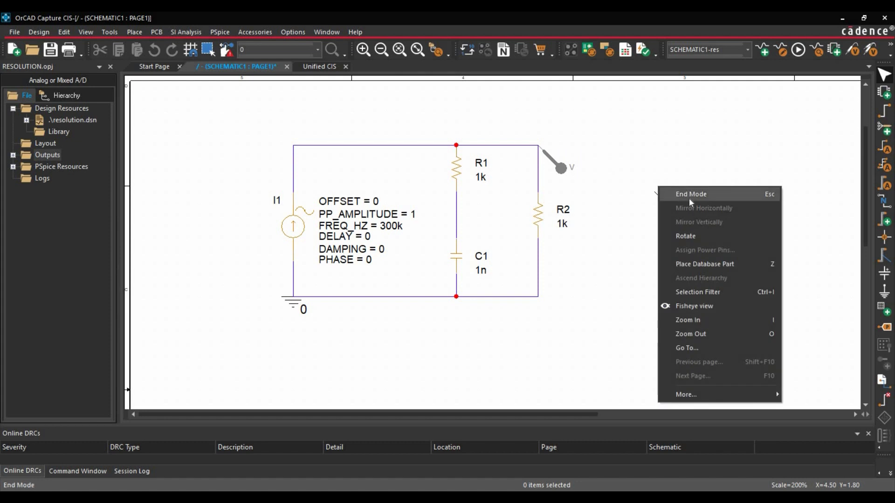
click(685, 193)
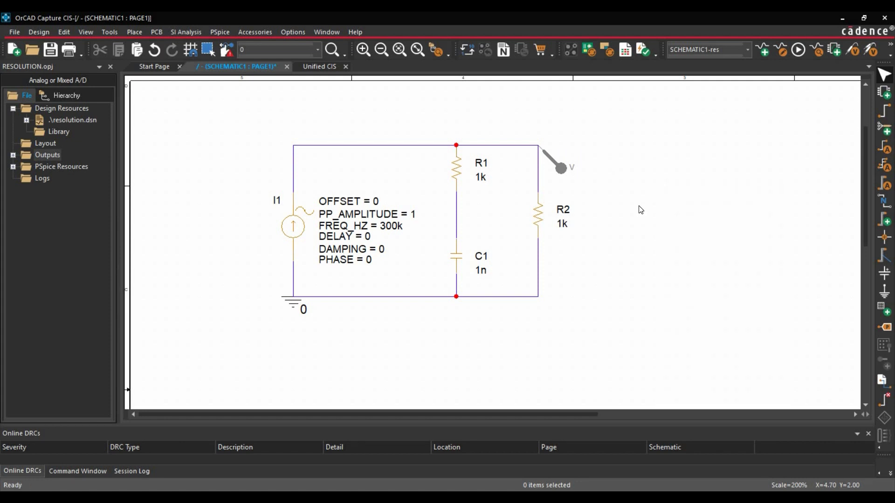
click(798, 48)
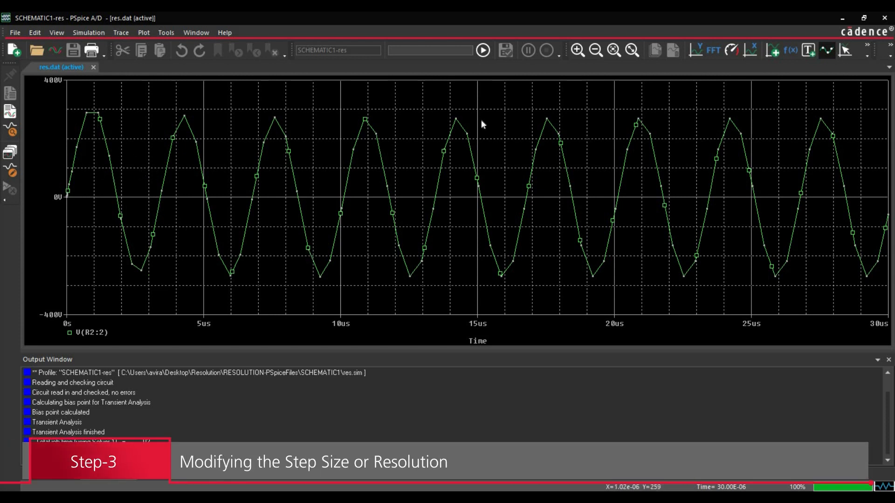
Return to OrCAD Capture and set the res profile's maximum step size to 0.01us.
click(837, 21)
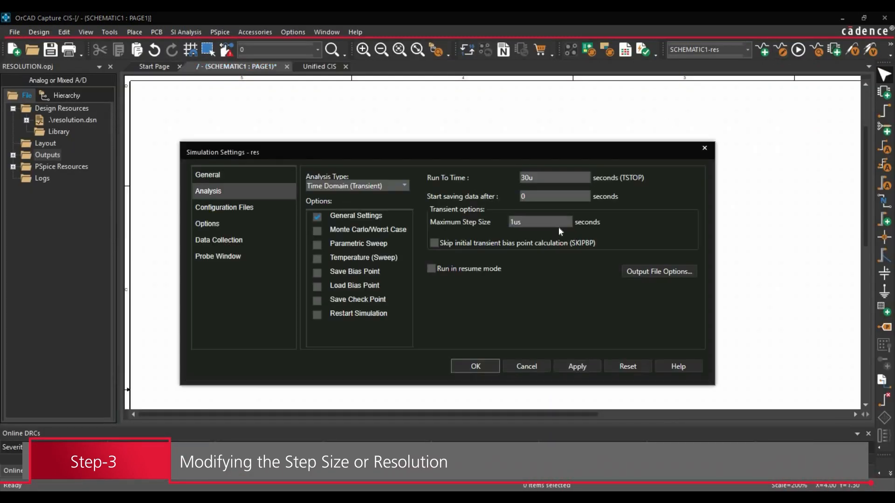
double_click(553, 223)
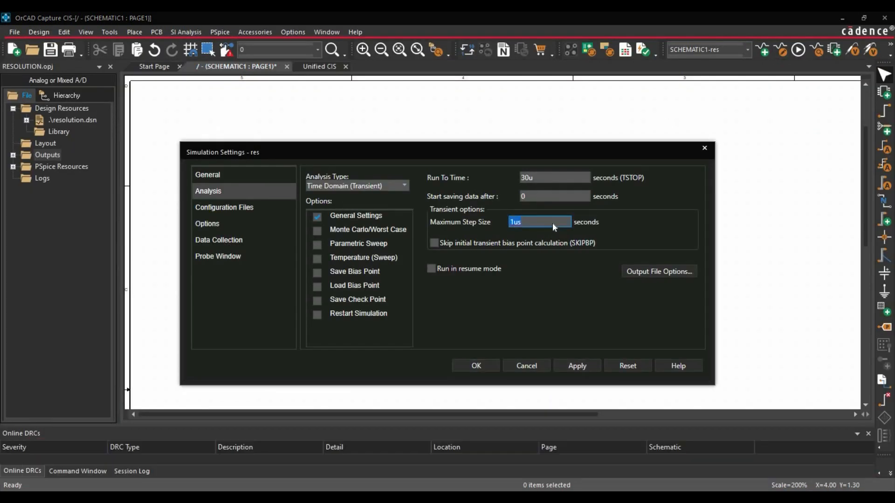
text(0.01us)
click(574, 366)
click(473, 365)
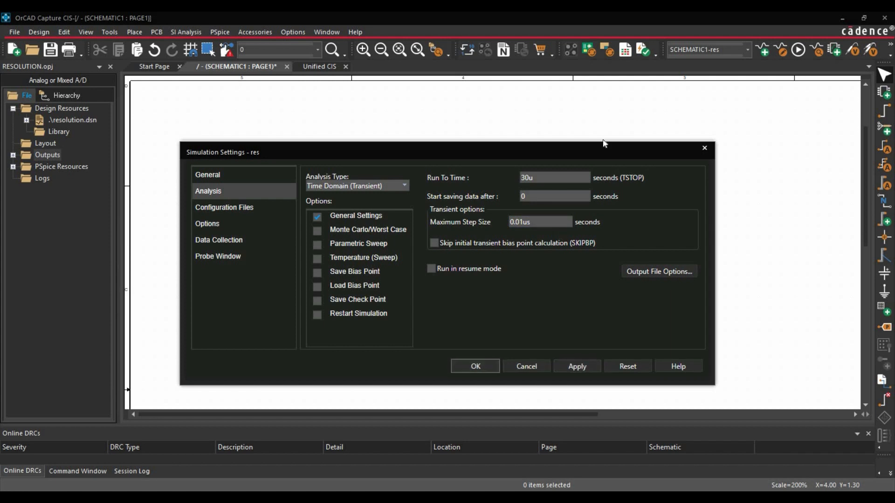
Rerun the PSpice simulation, and save the project back in OrCAD Capture.
click(798, 50)
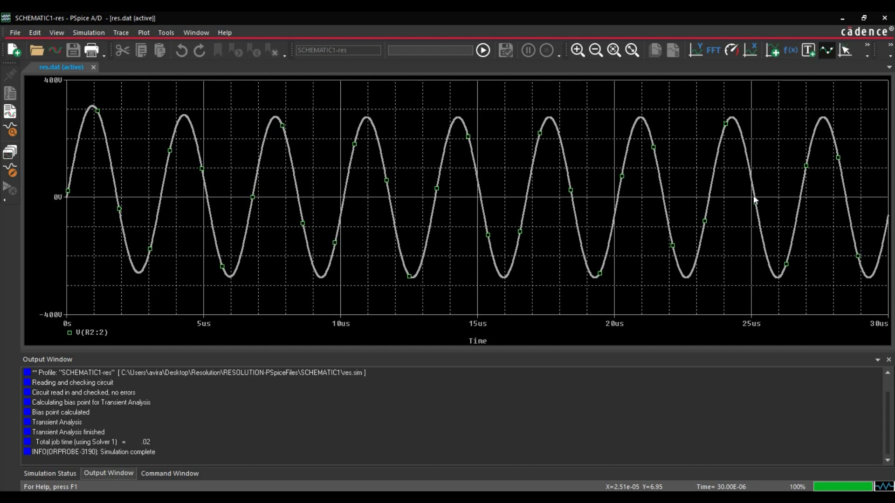
click(882, 21)
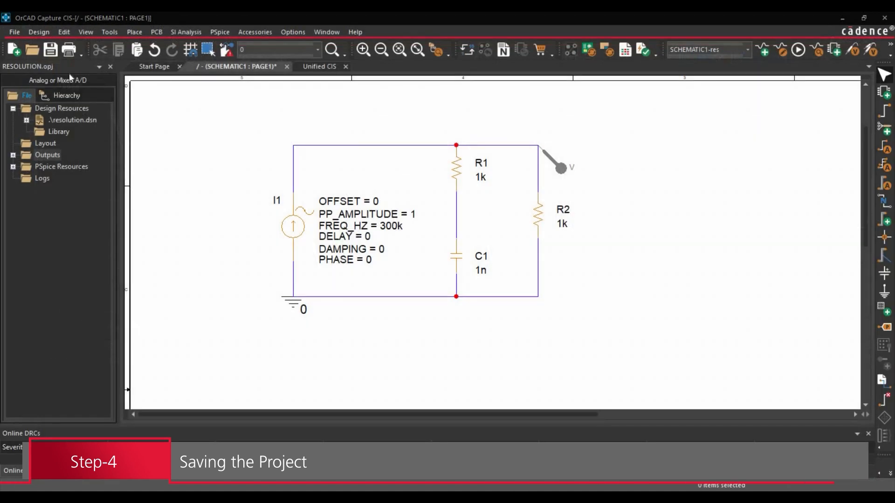
click(52, 50)
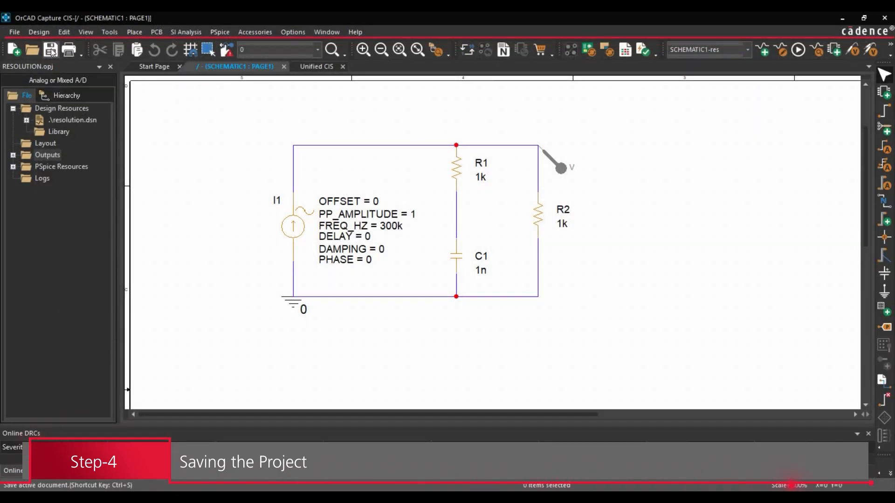